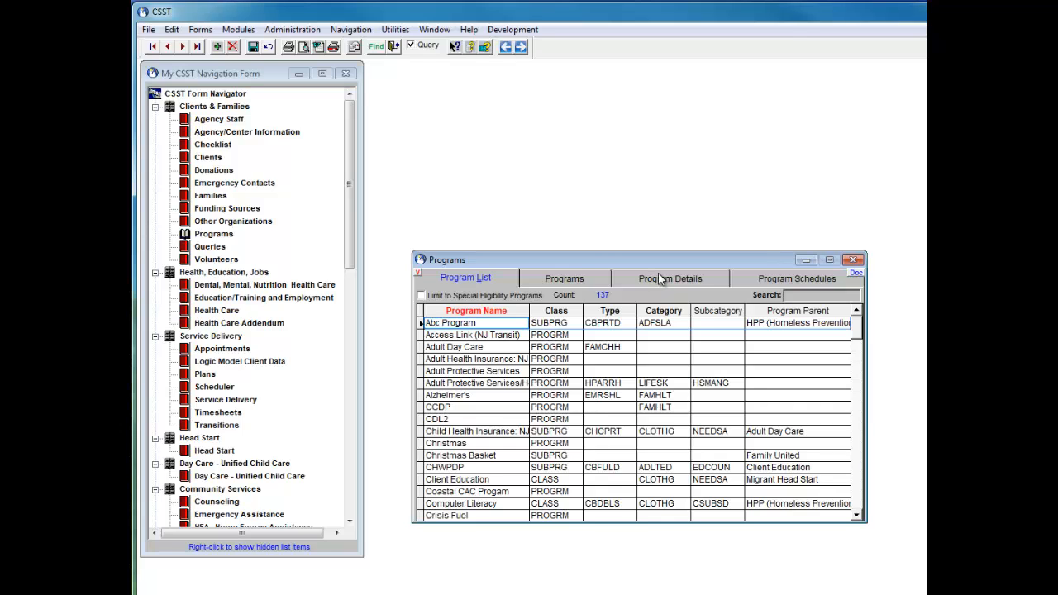
# - Switch to the Program Details view and start creating a new program filter
pyautogui.click(658, 278)
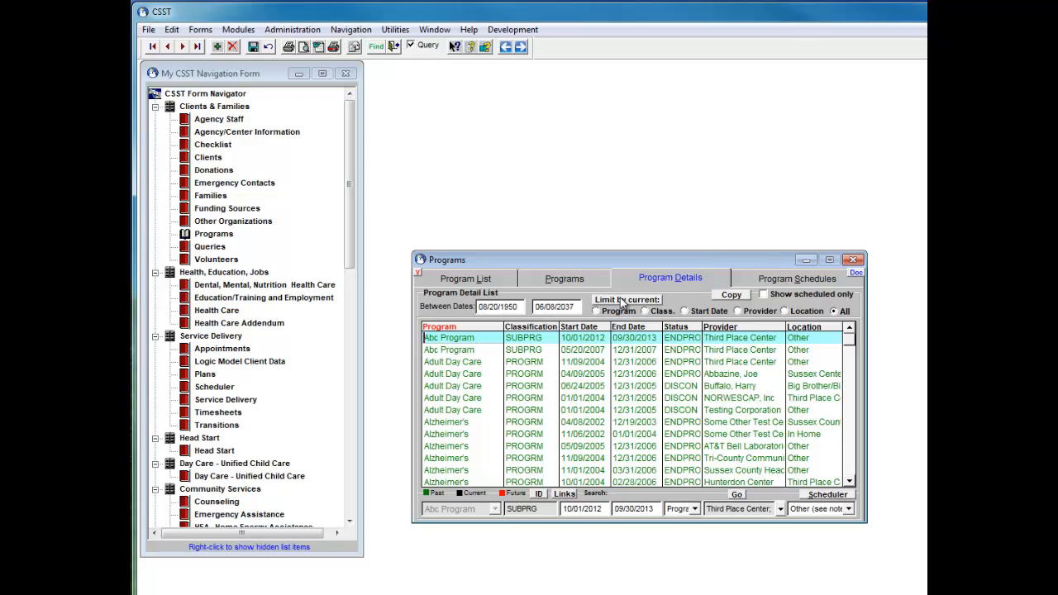
pyautogui.click(623, 301)
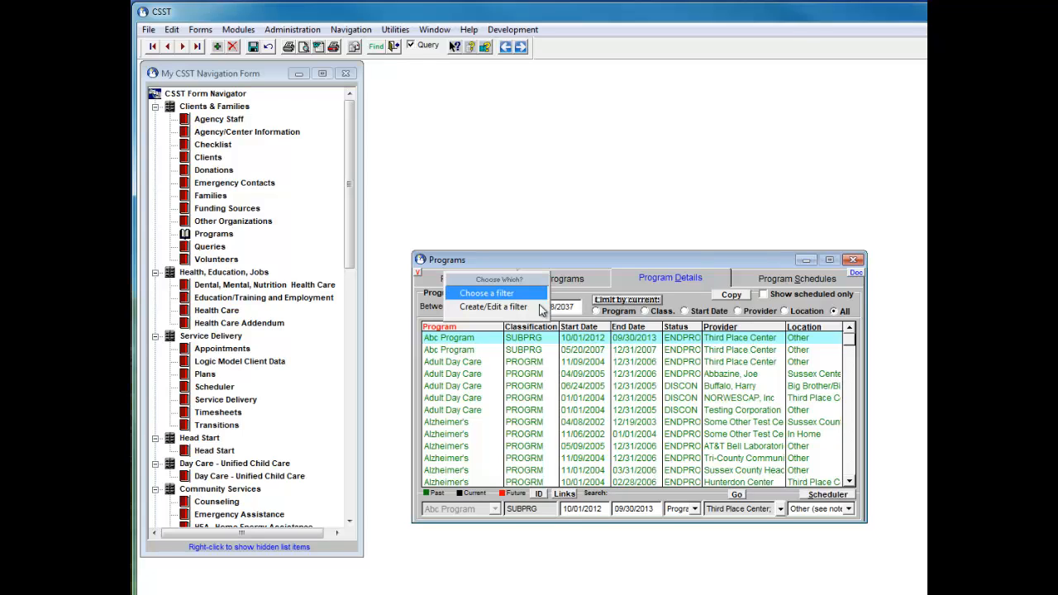
pyautogui.click(487, 307)
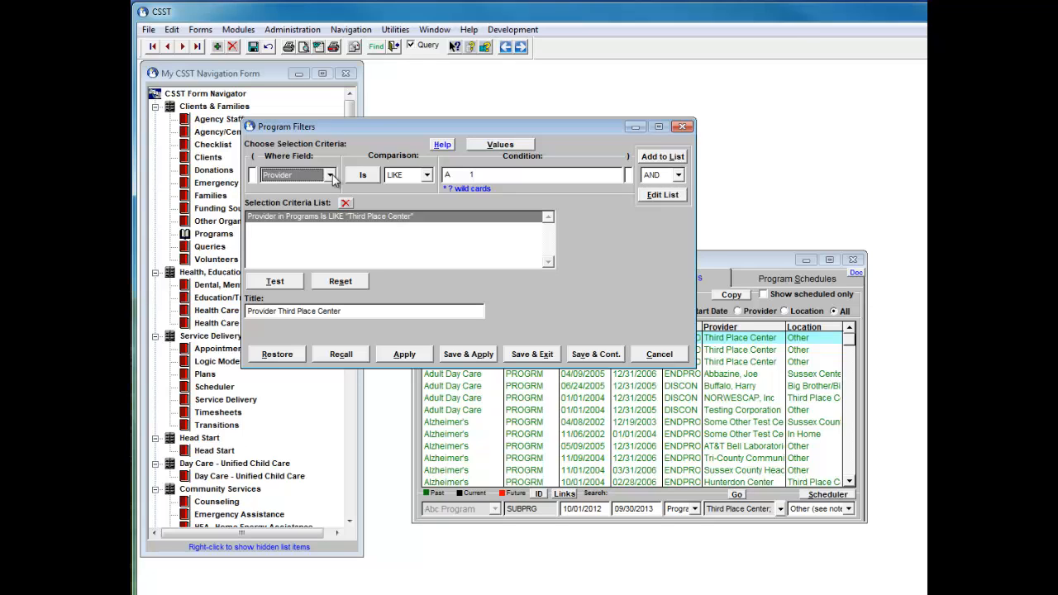
# - Browse the available Where Field options in the filter criteria
pyautogui.click(330, 175)
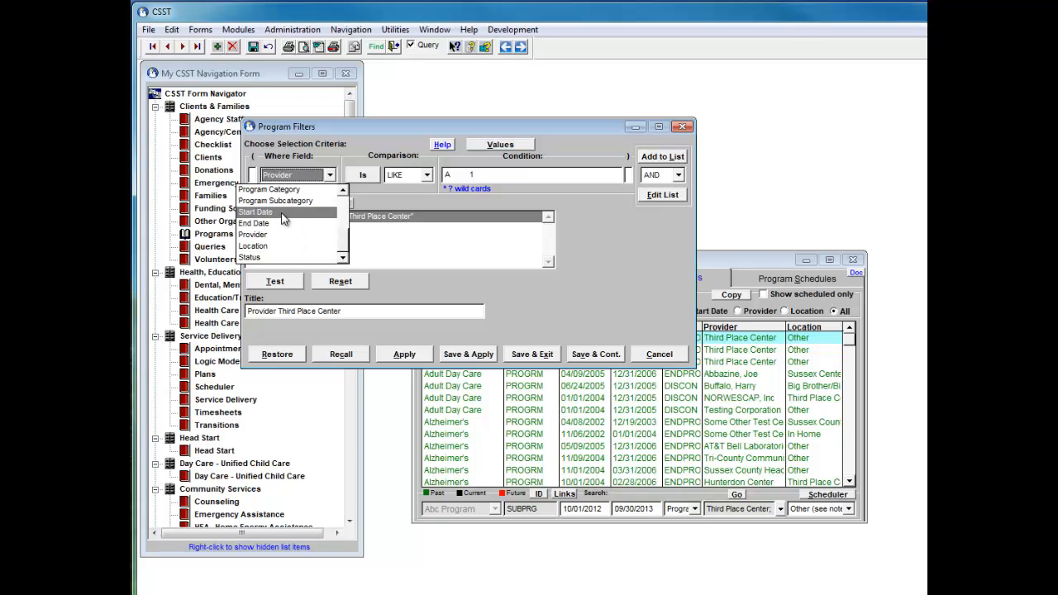
pyautogui.moveTo(346, 246); pyautogui.dragTo(354, 200)
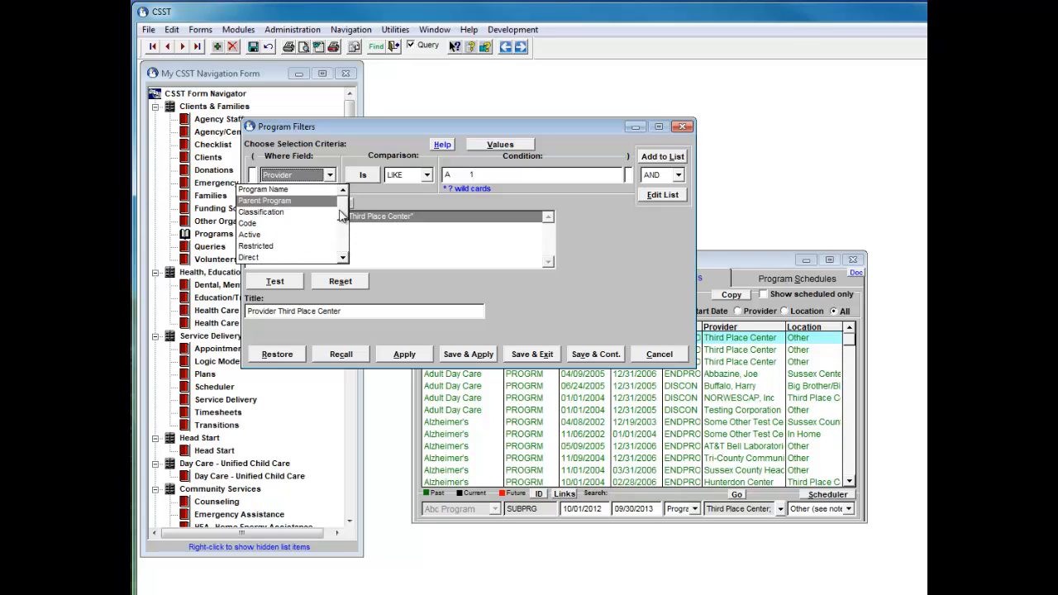
pyautogui.click(345, 259)
pyautogui.click(345, 259)
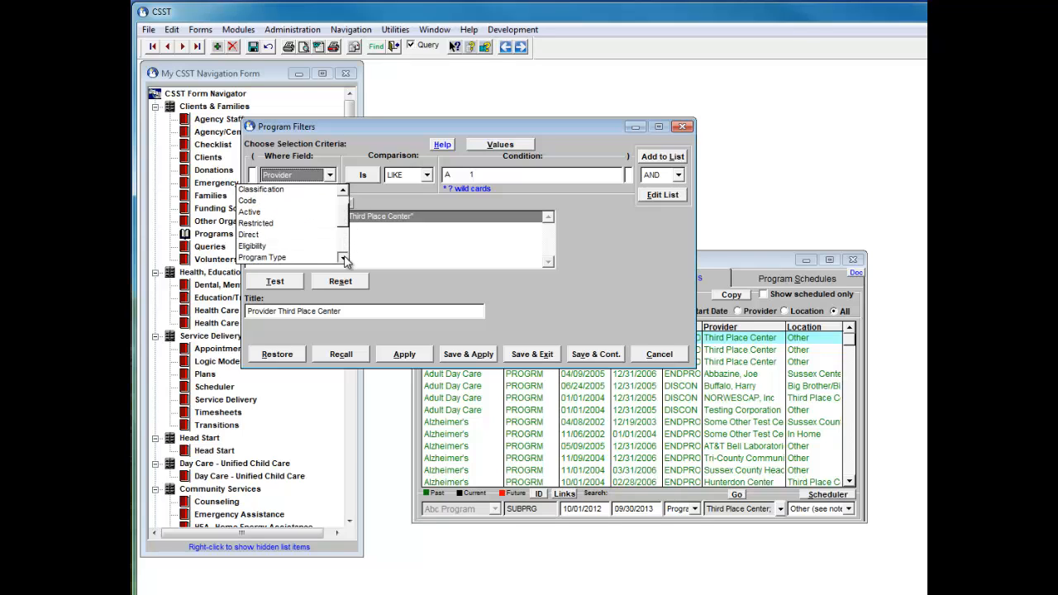
pyautogui.click(345, 259)
pyautogui.click(345, 259)
pyautogui.click(345, 259)
pyautogui.click(345, 259)
pyautogui.click(345, 259)
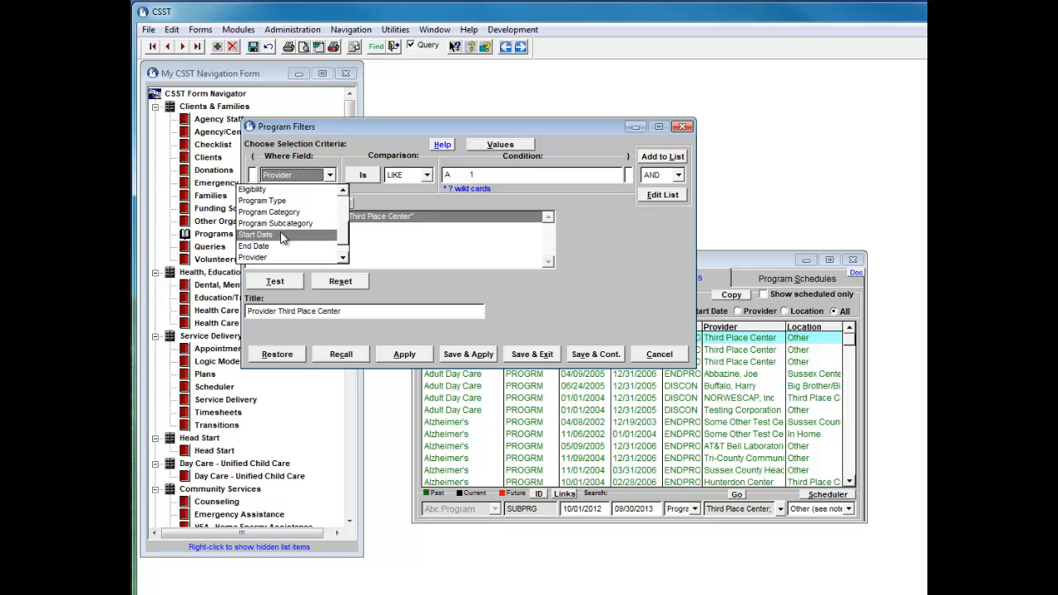
pyautogui.click(344, 259)
pyautogui.click(344, 259)
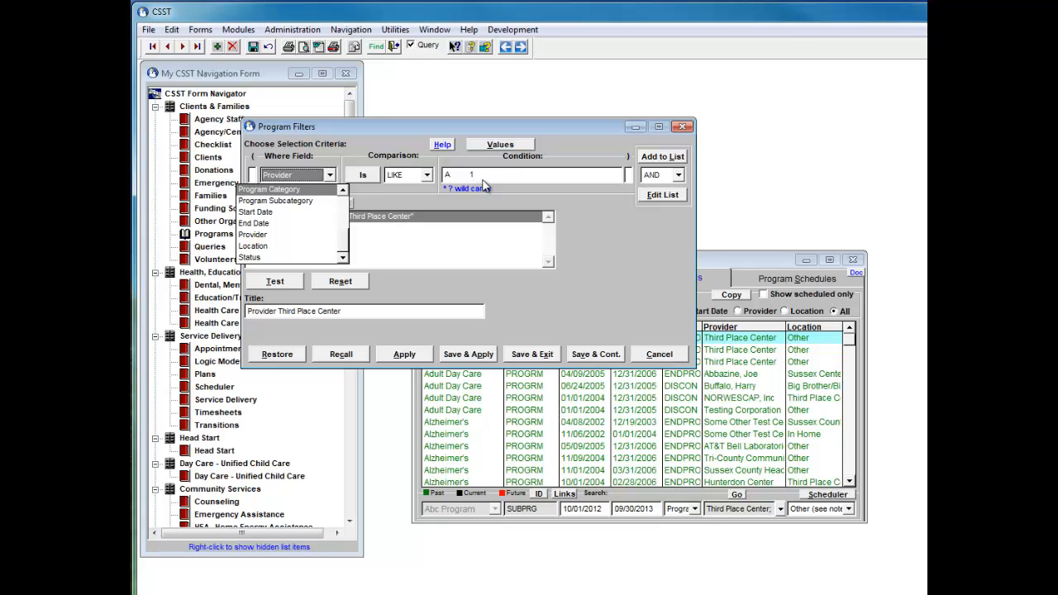
pyautogui.click(353, 159)
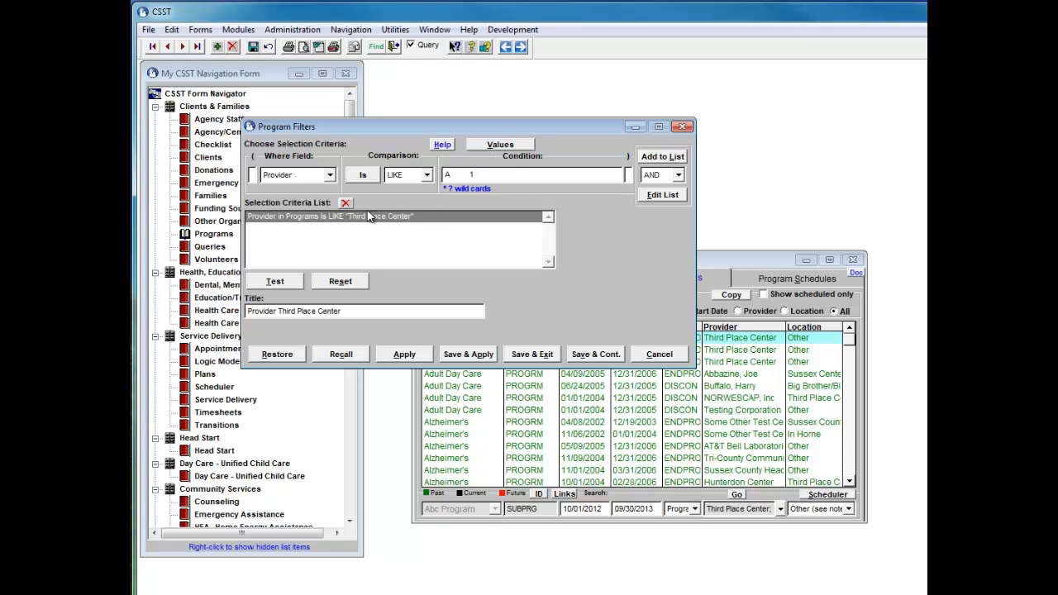
pyautogui.click(500, 147)
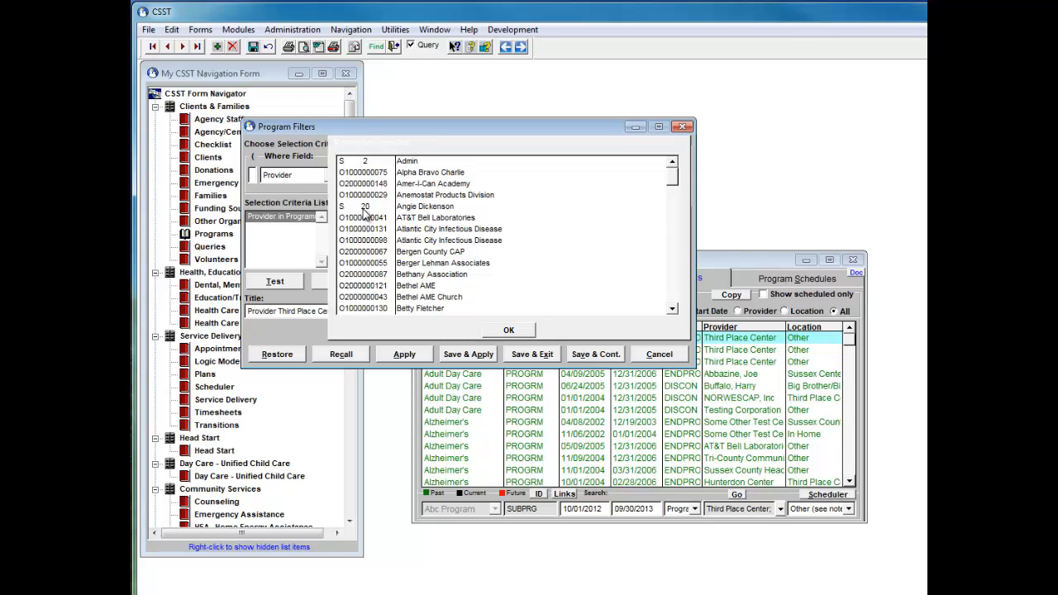
pyautogui.click(420, 286)
pyautogui.click(513, 333)
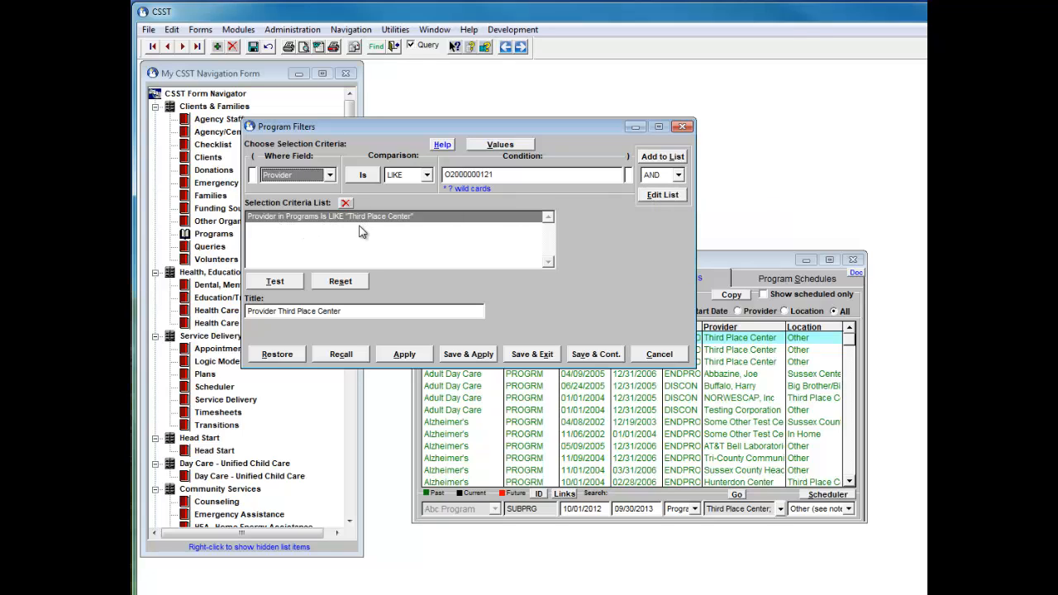
# - Set the filter criterion field to Start Date with the BETWEEN comparison
pyautogui.click(330, 176)
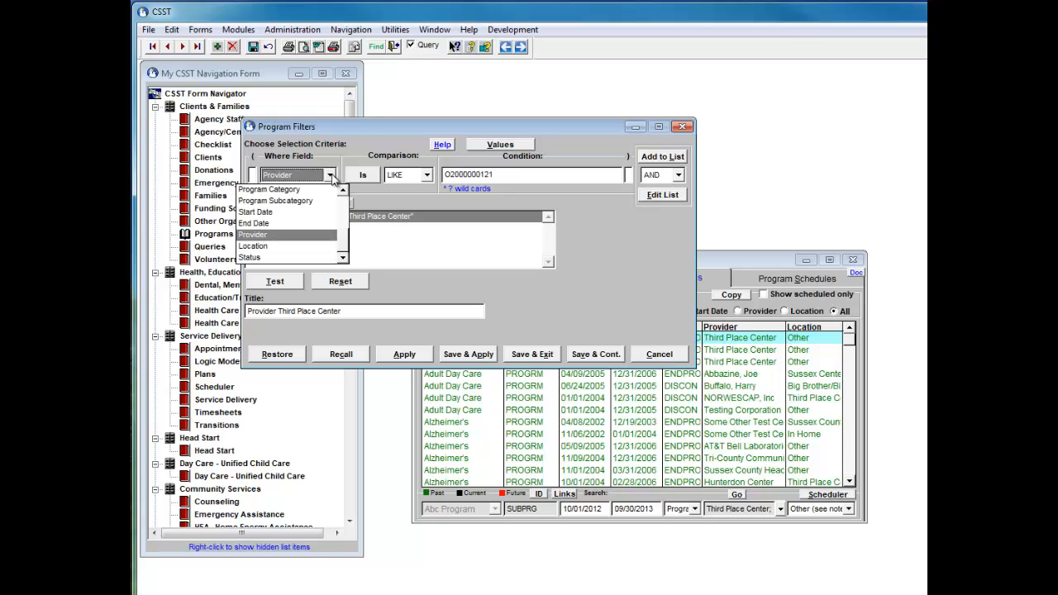
pyautogui.click(291, 213)
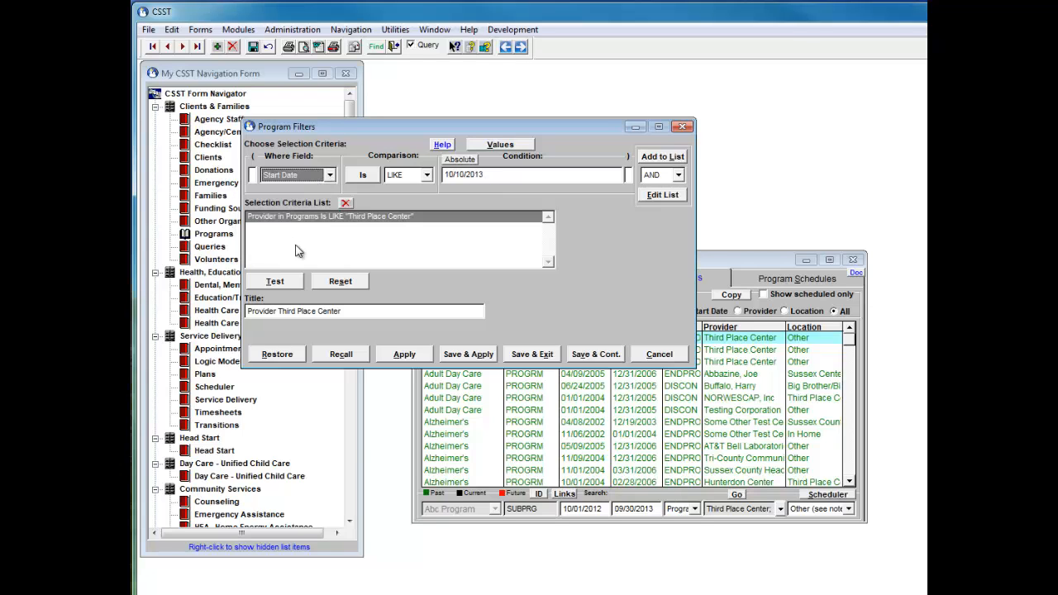
pyautogui.click(427, 177)
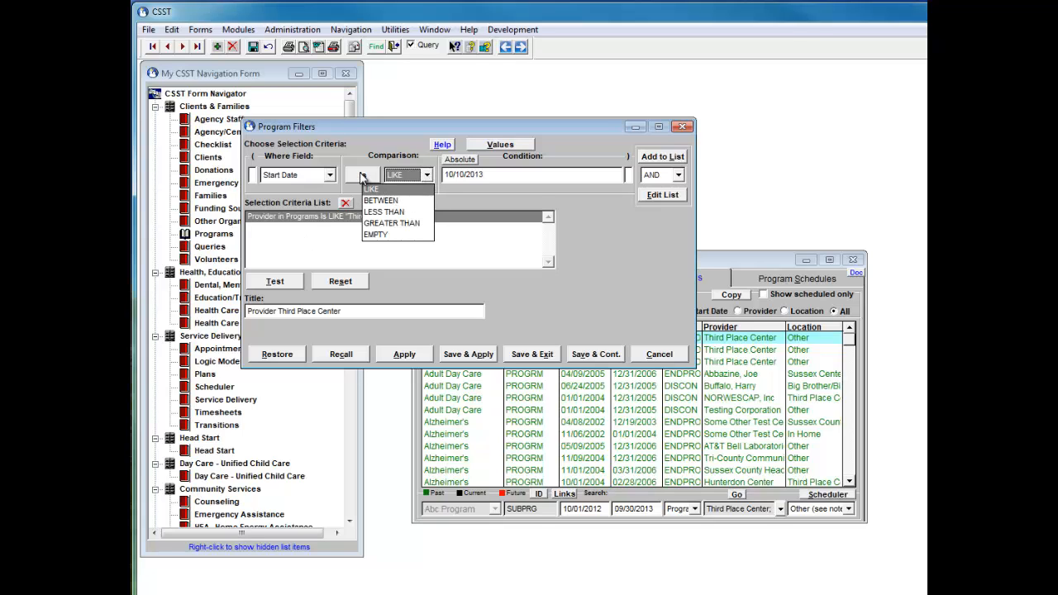
pyautogui.click(369, 188)
pyautogui.click(370, 179)
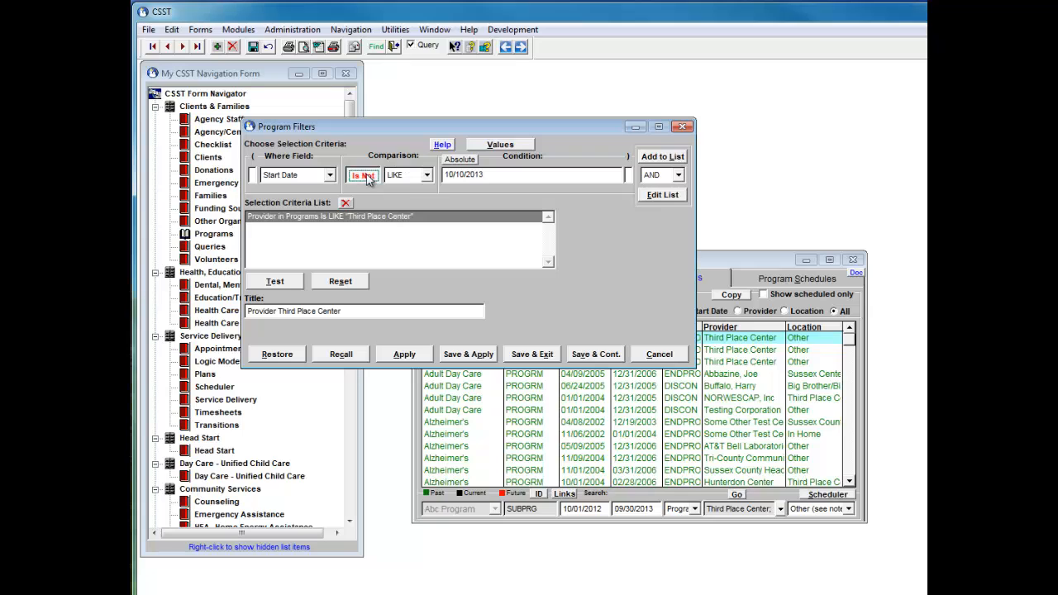
pyautogui.click(428, 176)
pyautogui.click(408, 201)
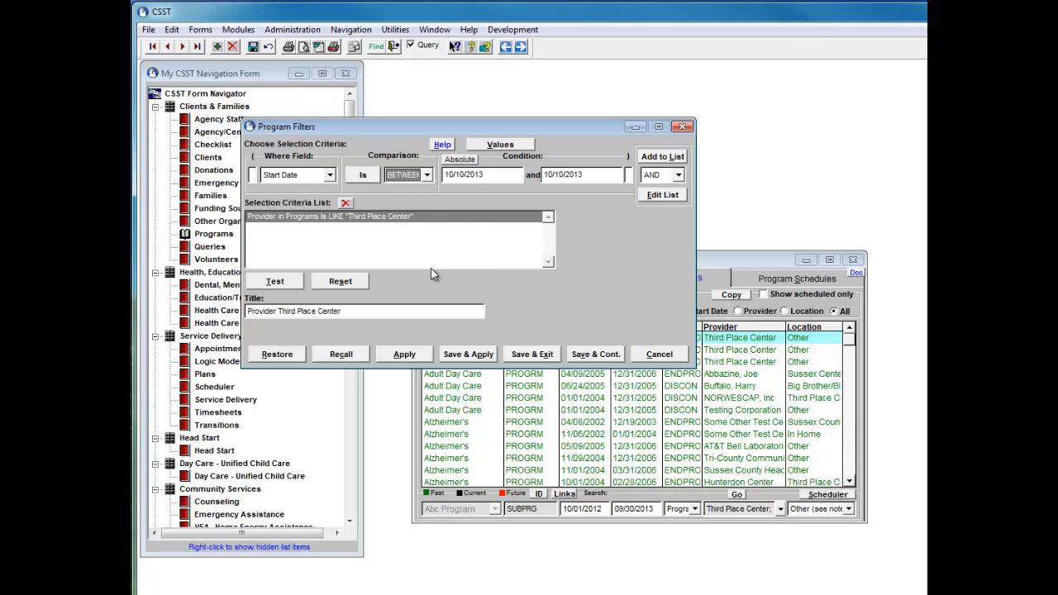
# - Set the date range from 10/10/2011 to 10/10/2013 and update the criteria list item with it
pyautogui.click(469, 177)
pyautogui.write('2')
pyautogui.press('Tab')
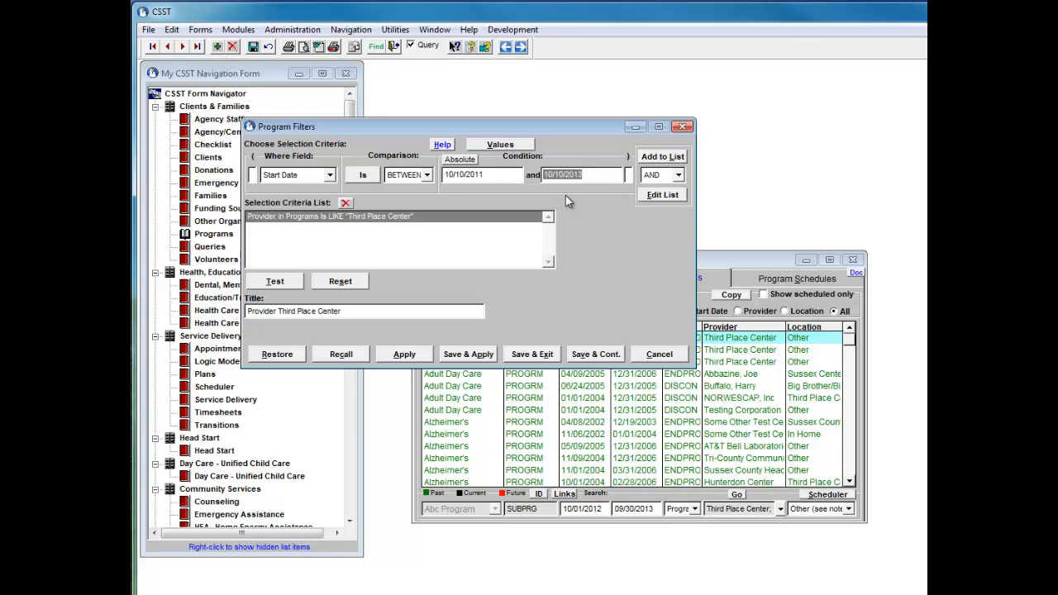
pyautogui.click(660, 197)
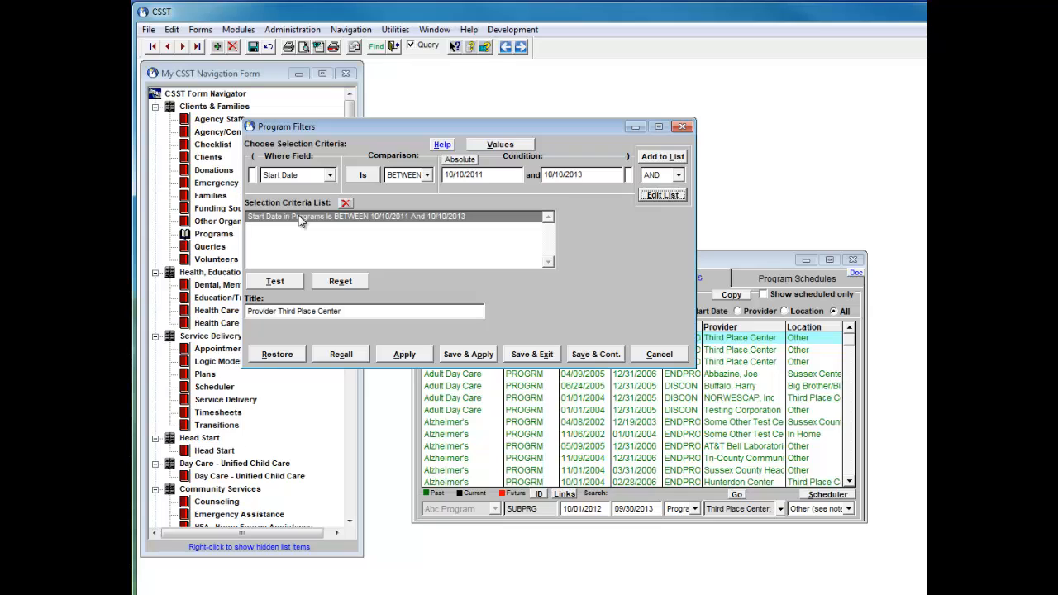
# - Test the filter criteria and dismiss the result message
pyautogui.click(276, 282)
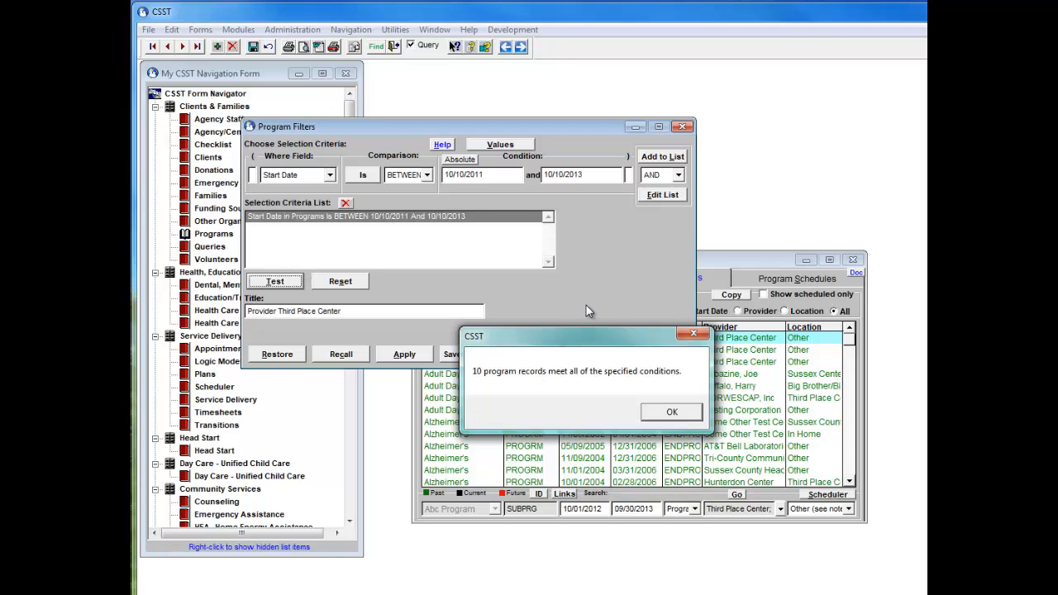
pyautogui.press('Return')
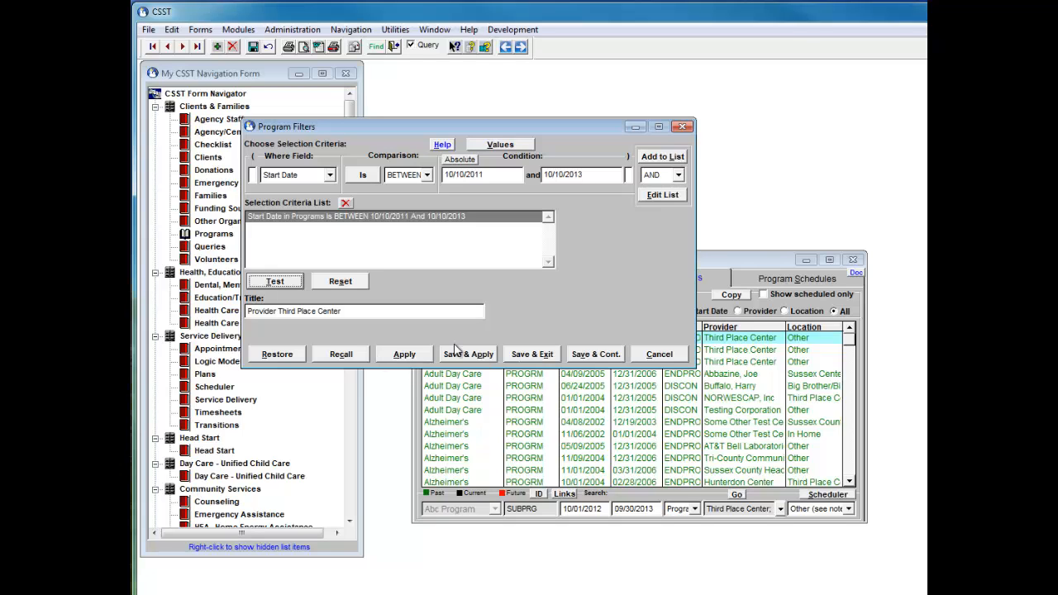
# - Title the filter "Start between October 2011 to October 2013" and save and apply it
pyautogui.click(349, 311)
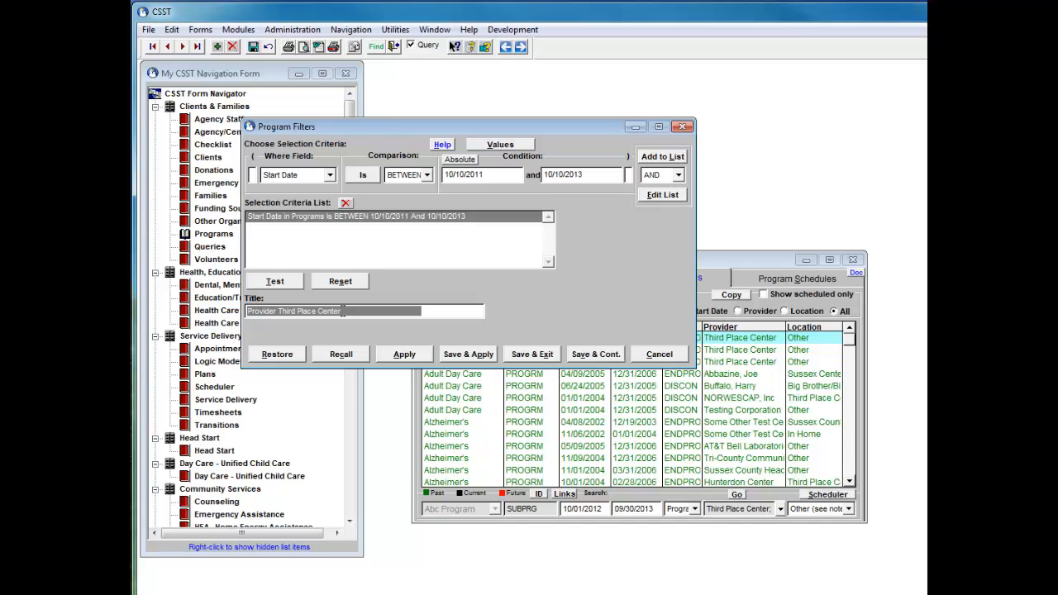
pyautogui.write('S')
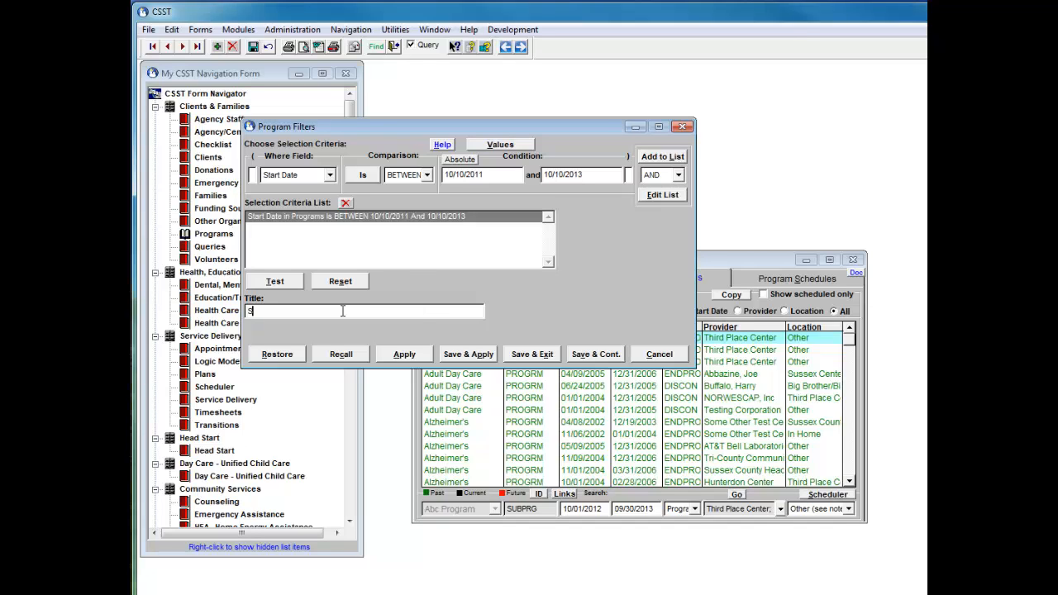
pyautogui.write('tart between October 2011 to October')
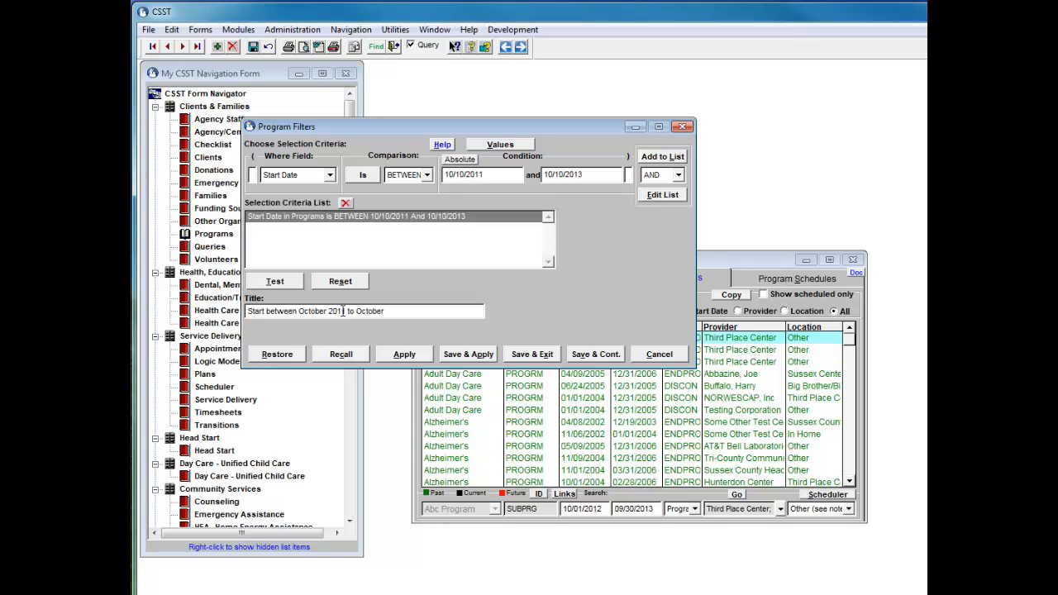
pyautogui.write(' 2013')
pyautogui.click(459, 355)
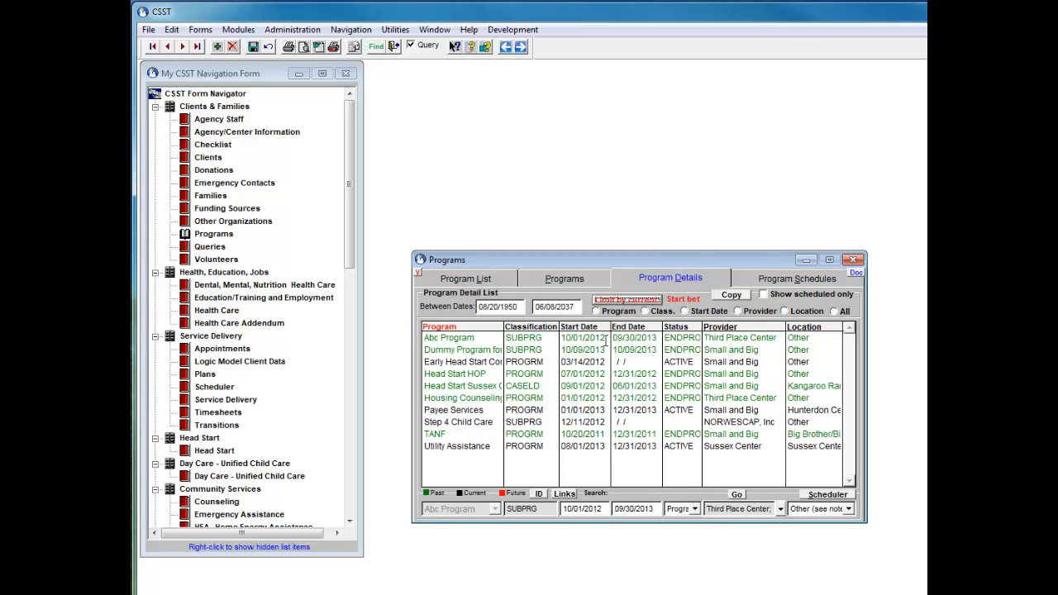
# - Toggle the current-limit filter off and back on for the program detail list
pyautogui.click(633, 300)
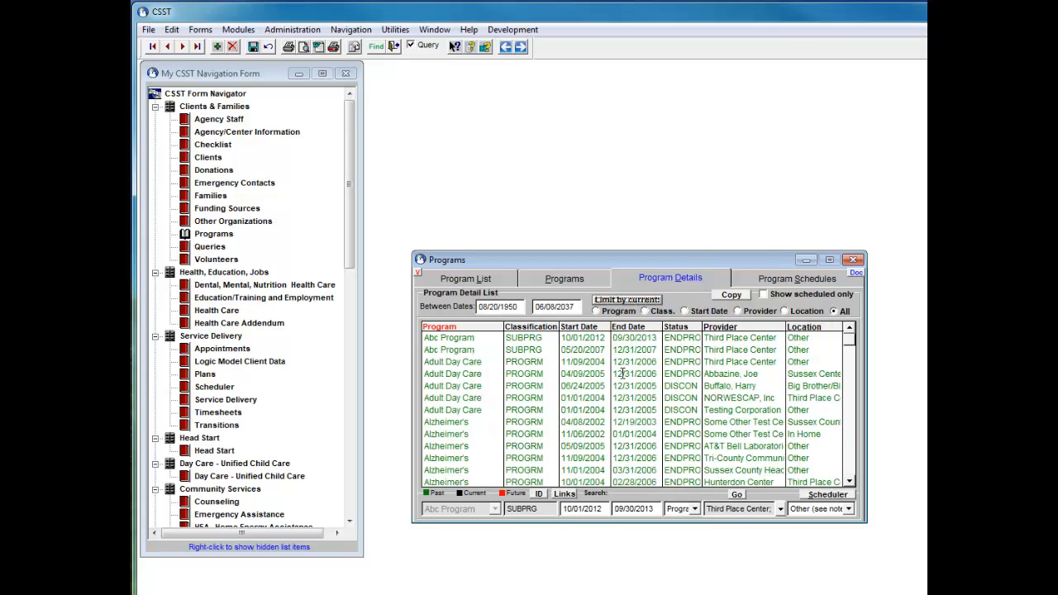
pyautogui.click(618, 301)
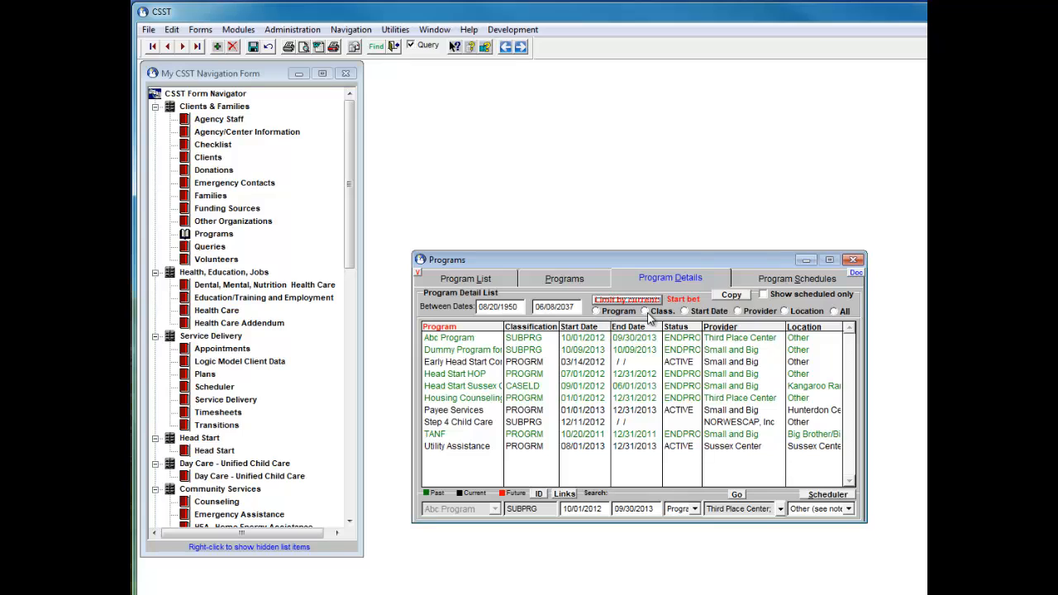
# - Close and reopen the Programs form, then reapply the saved start-date filter on Program Details
pyautogui.click(856, 261)
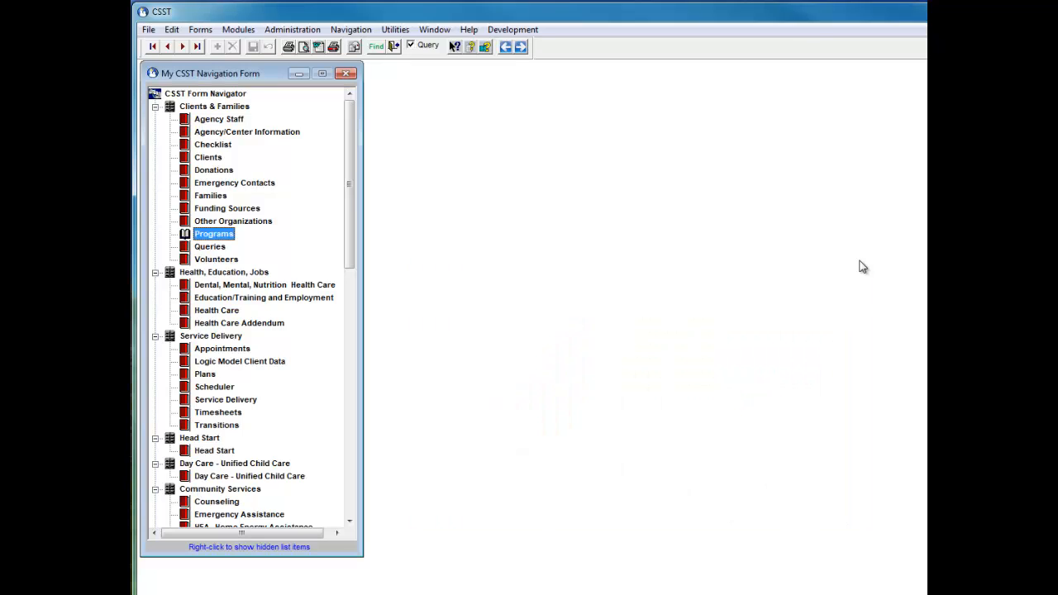
pyautogui.doubleClick(223, 235)
pyautogui.click(650, 282)
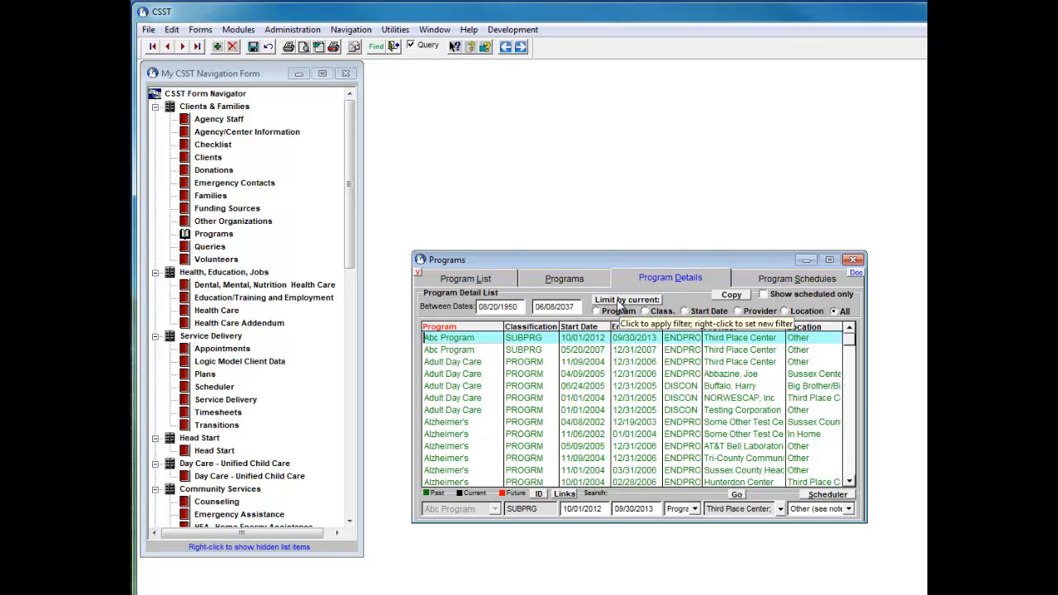
pyautogui.click(705, 313)
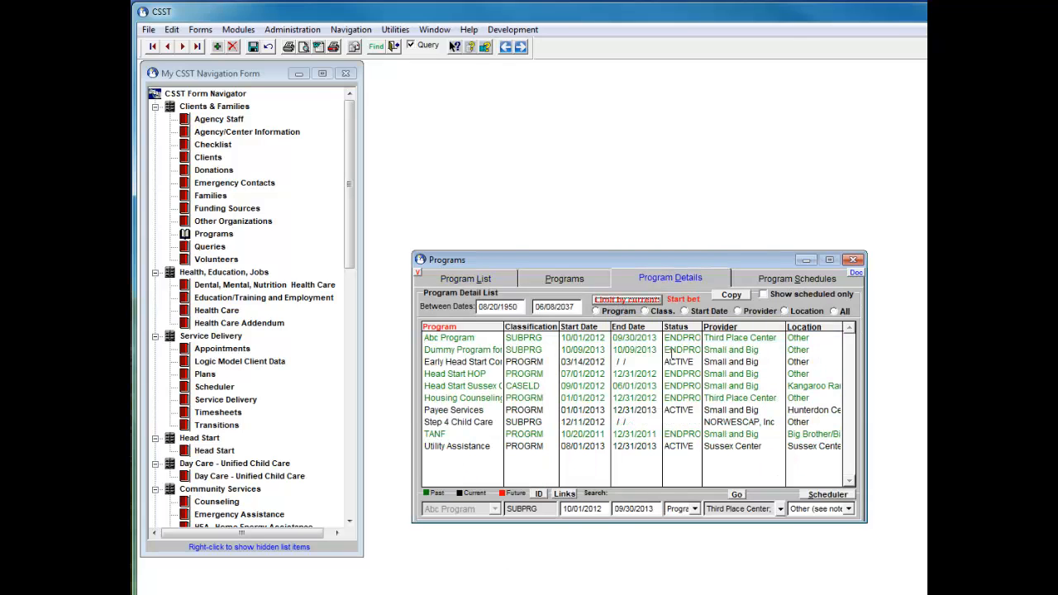